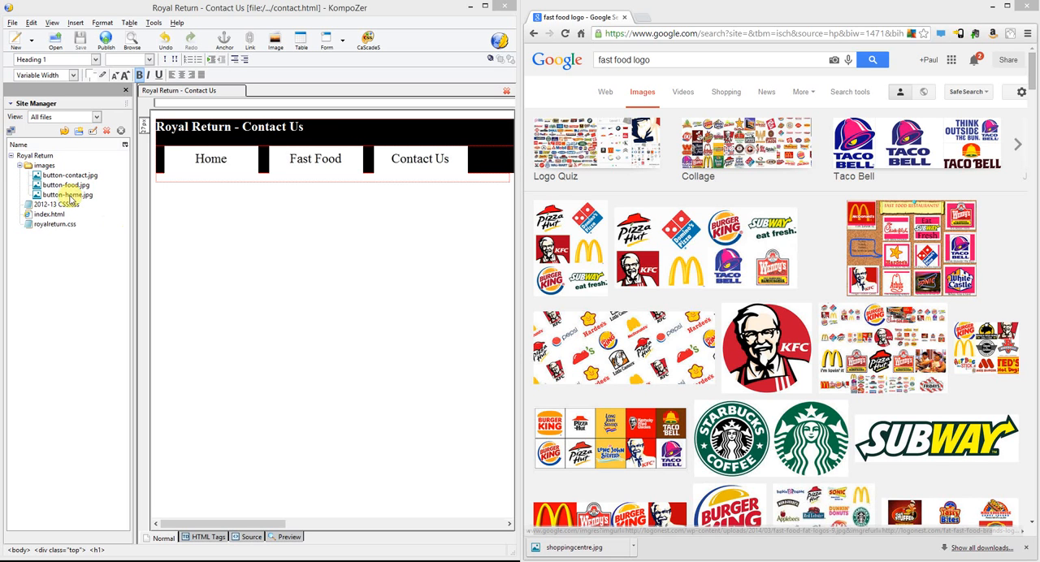
Save the KFC logo from the image search results into the website's images folder as kfc.jpg
click(46, 166)
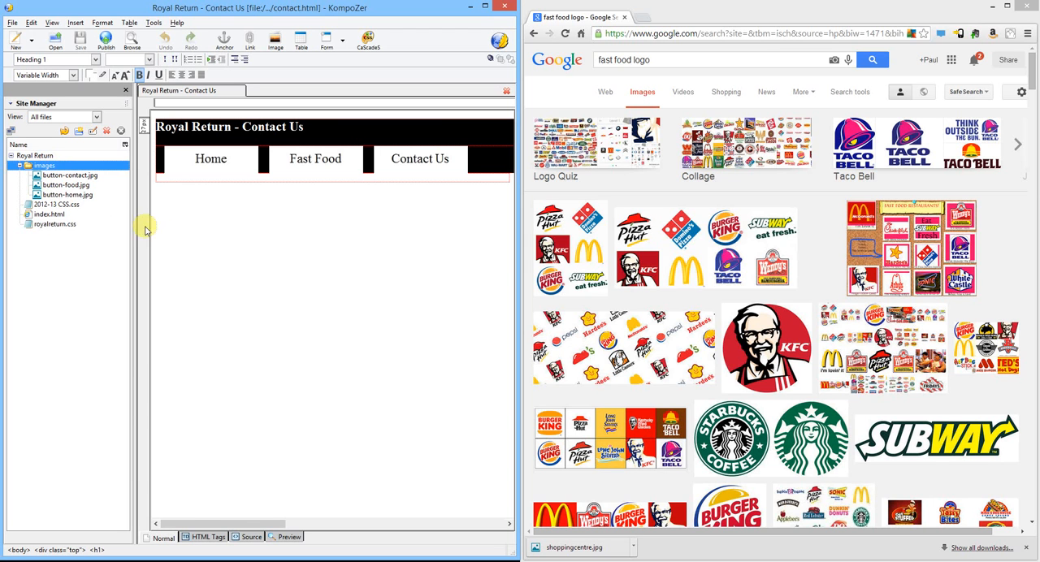
right_click(772, 327)
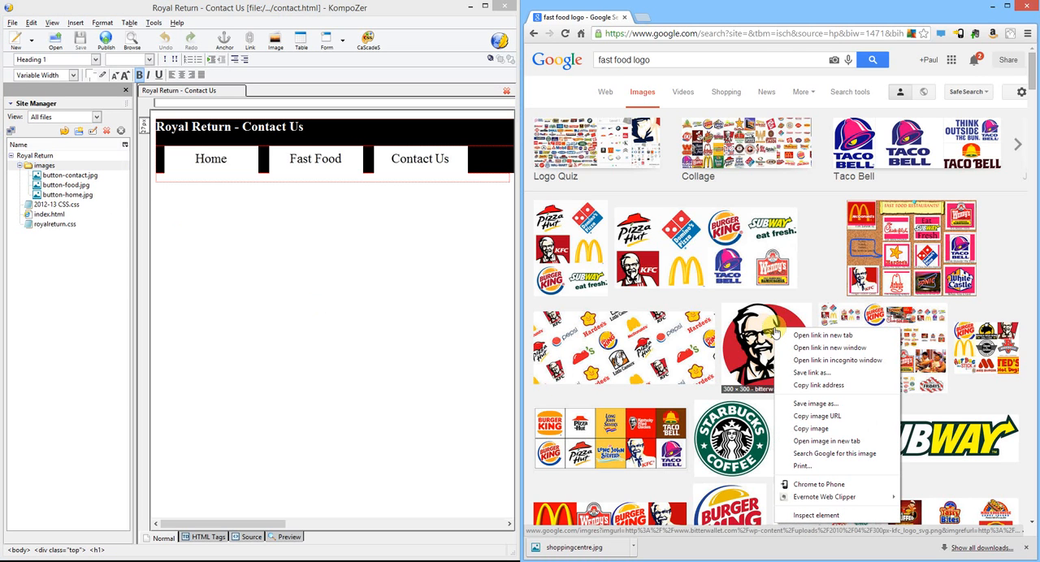
click(816, 404)
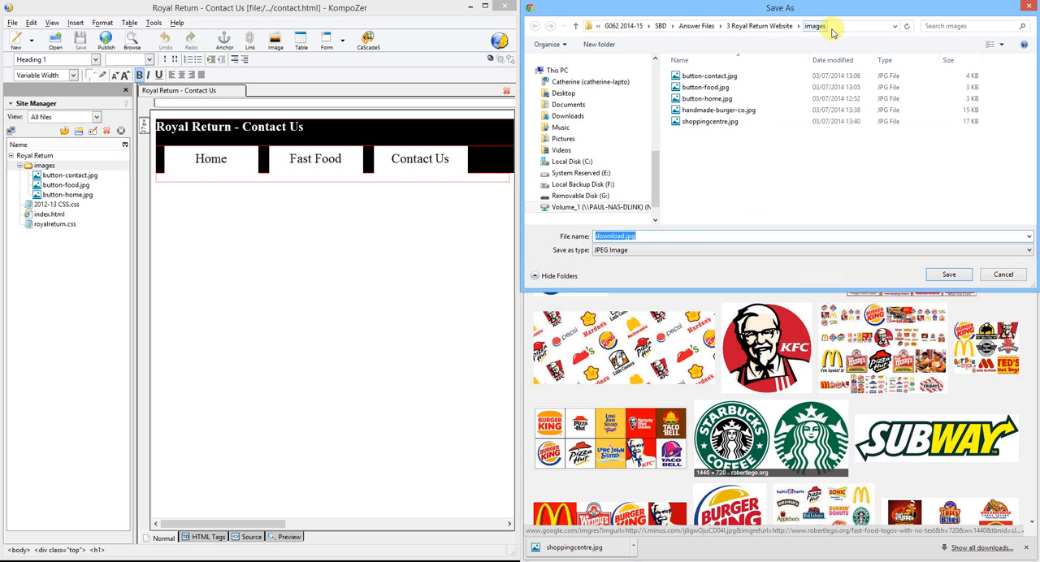
click(627, 235)
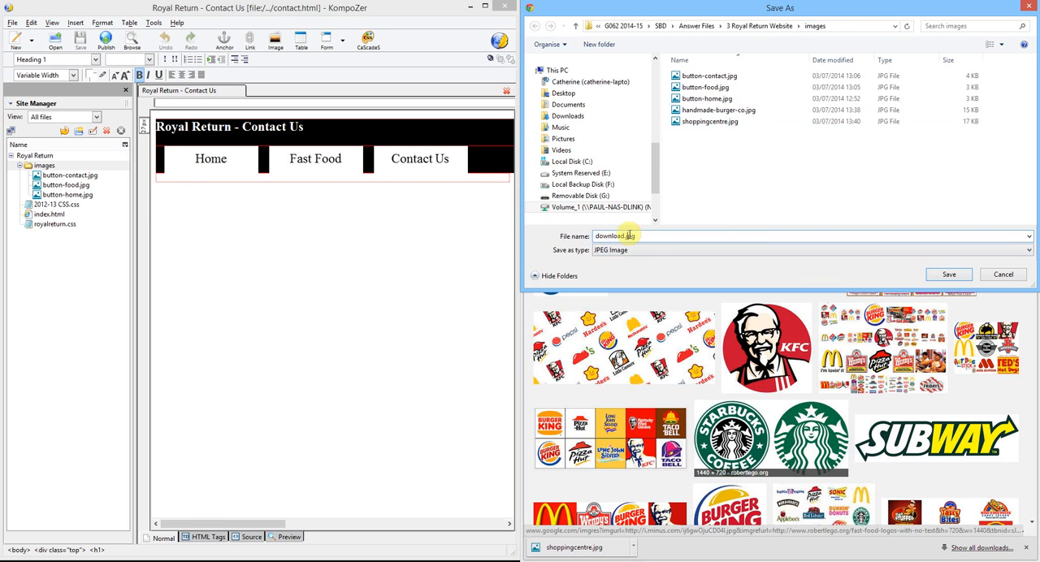
drag(622, 235, 553, 226)
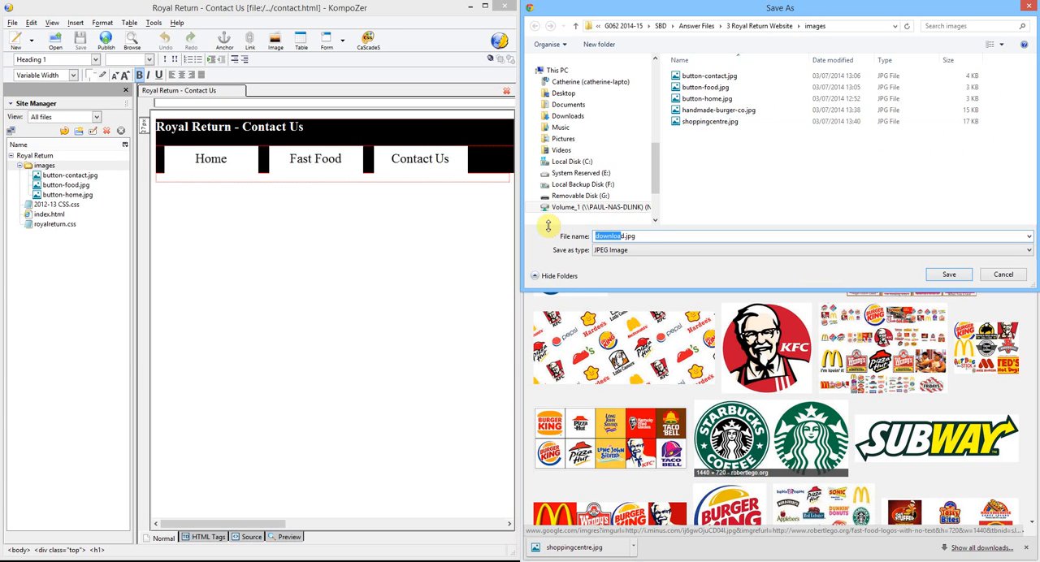
key(BackSpace)
text(kfc)
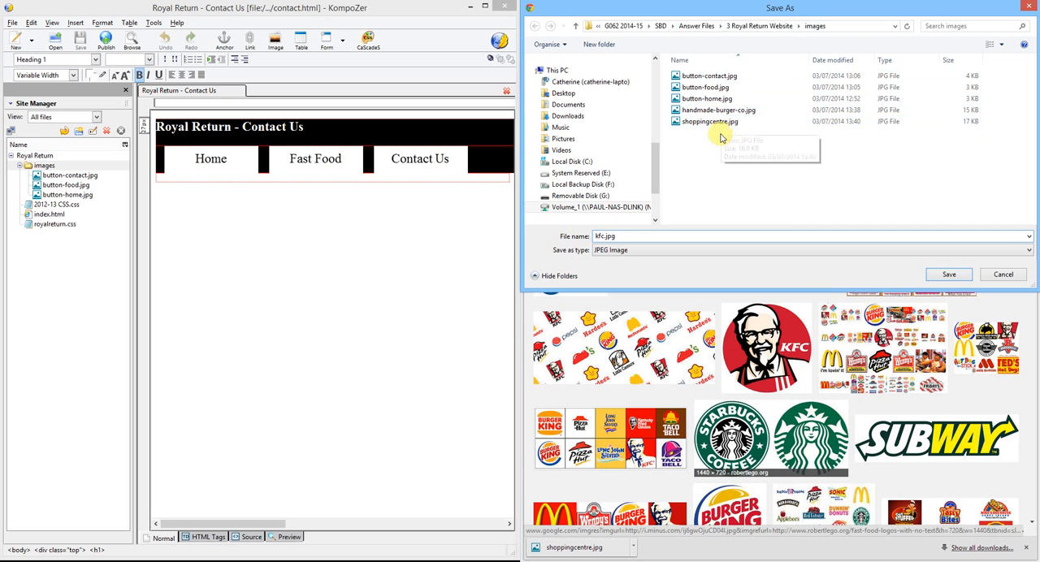
click(954, 277)
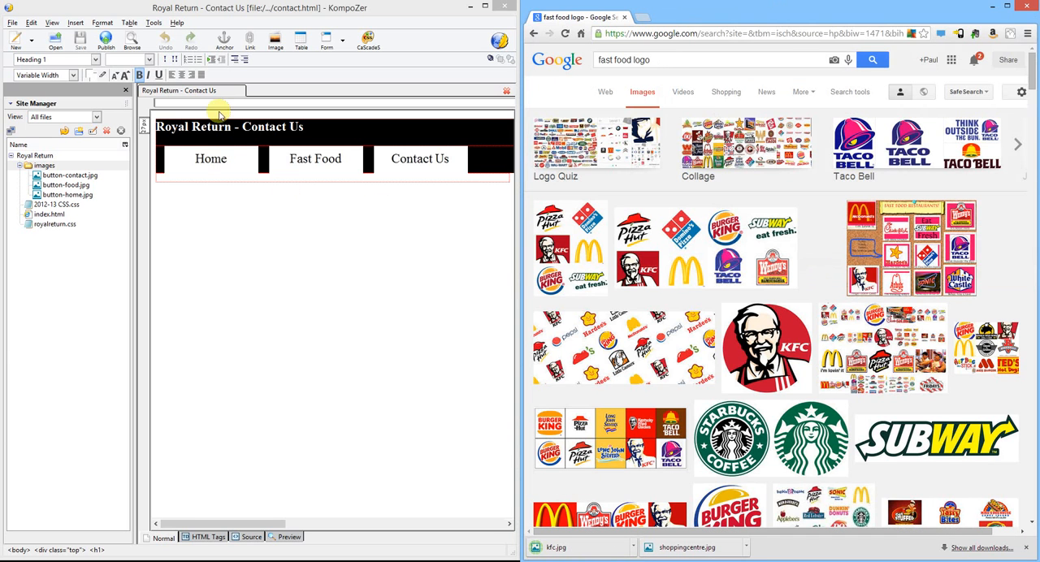
Close the Contact Us page and open index.html from the Royal Return site for editing
click(183, 179)
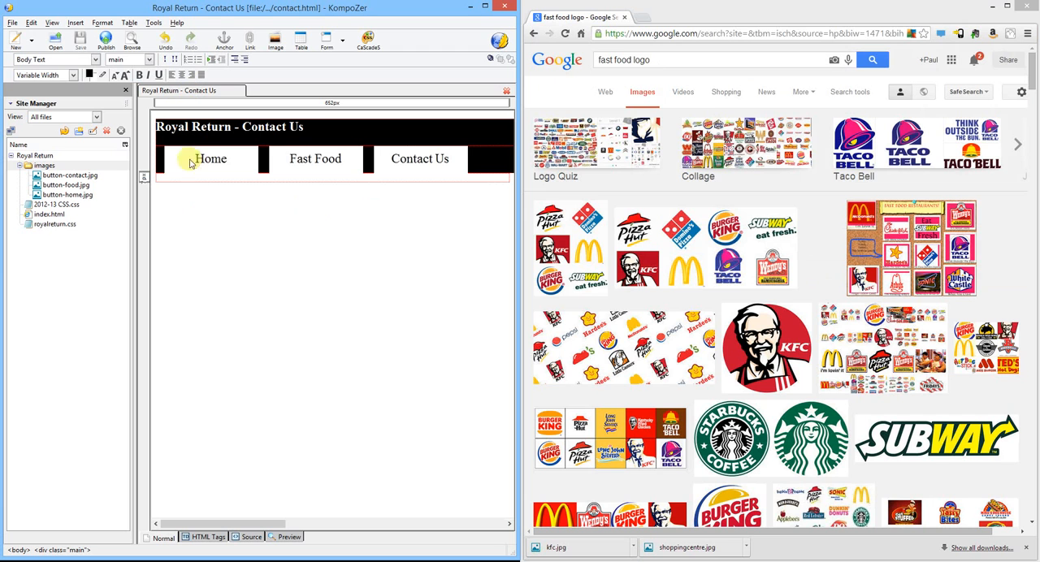
right_click(189, 95)
click(232, 141)
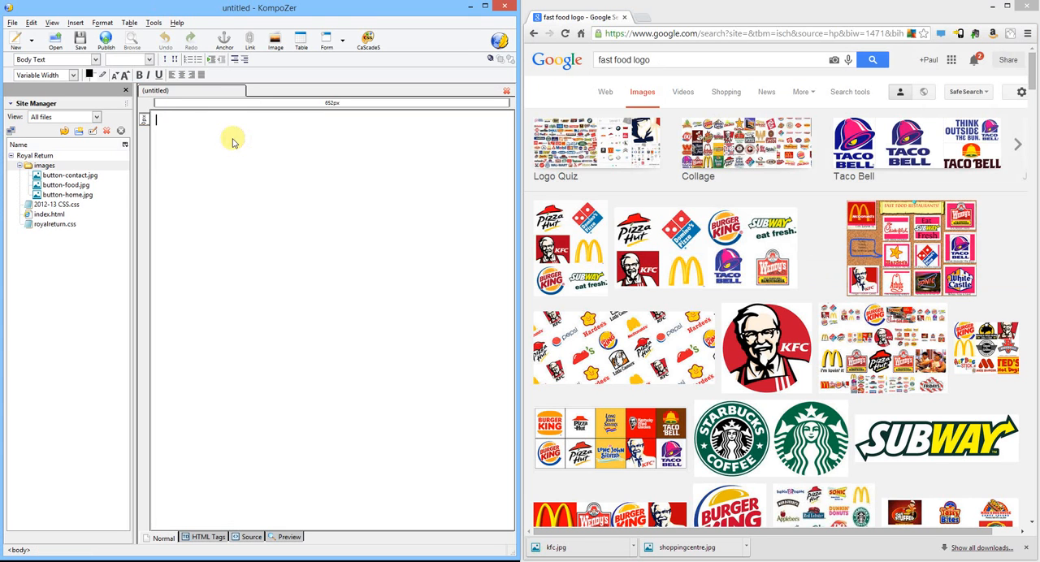
double_click(50, 214)
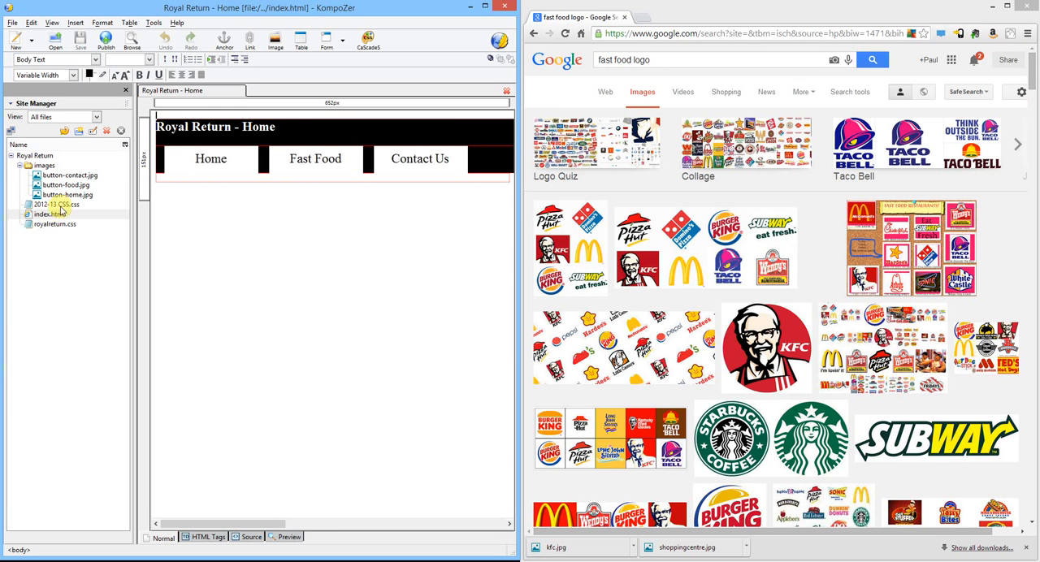
Refresh the site's file list and insert shoppingcentre.jpg from the images folder into the home page's main section
click(69, 133)
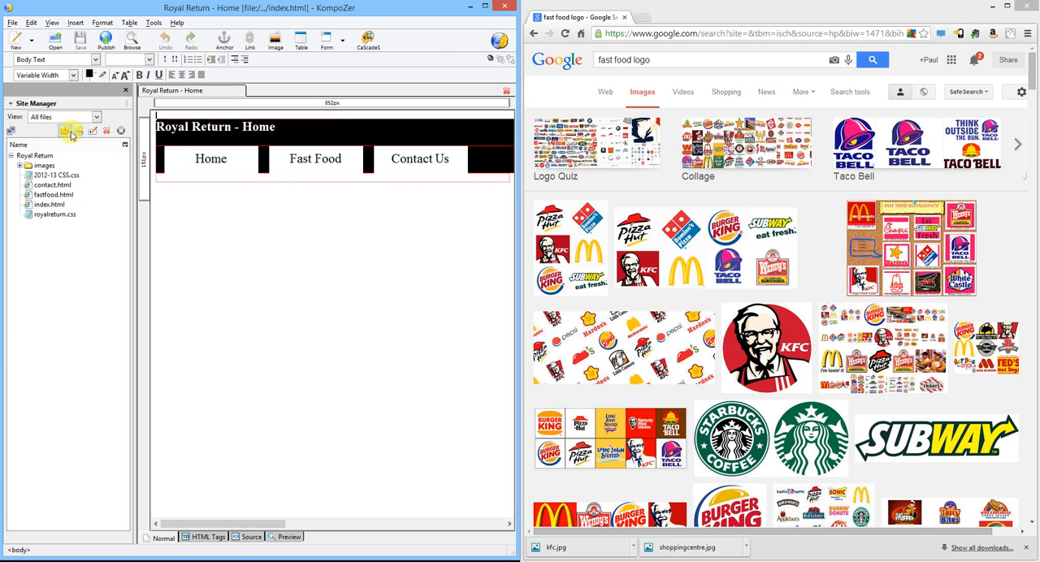
click(20, 166)
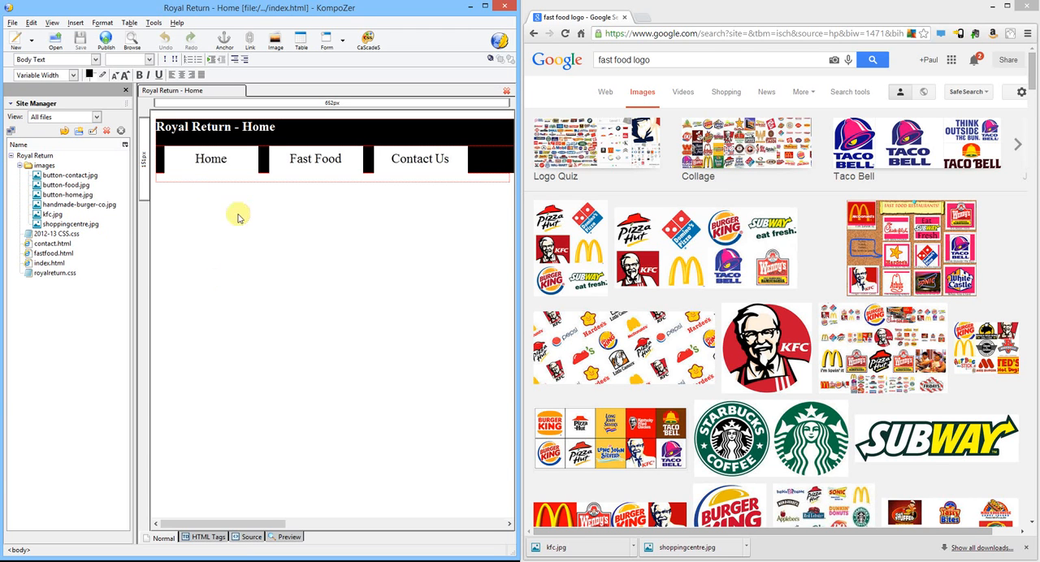
click(178, 181)
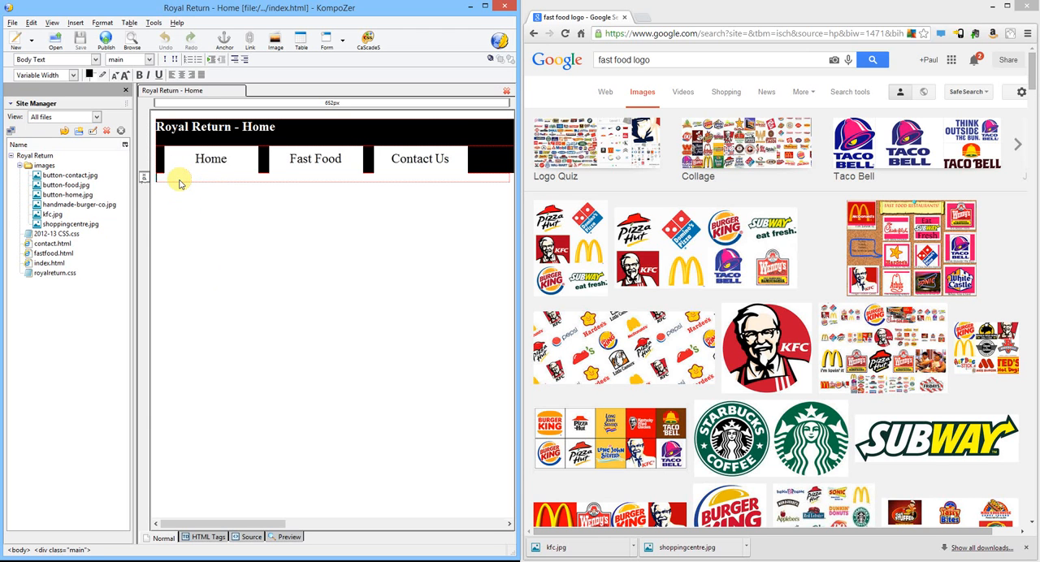
key(Return)
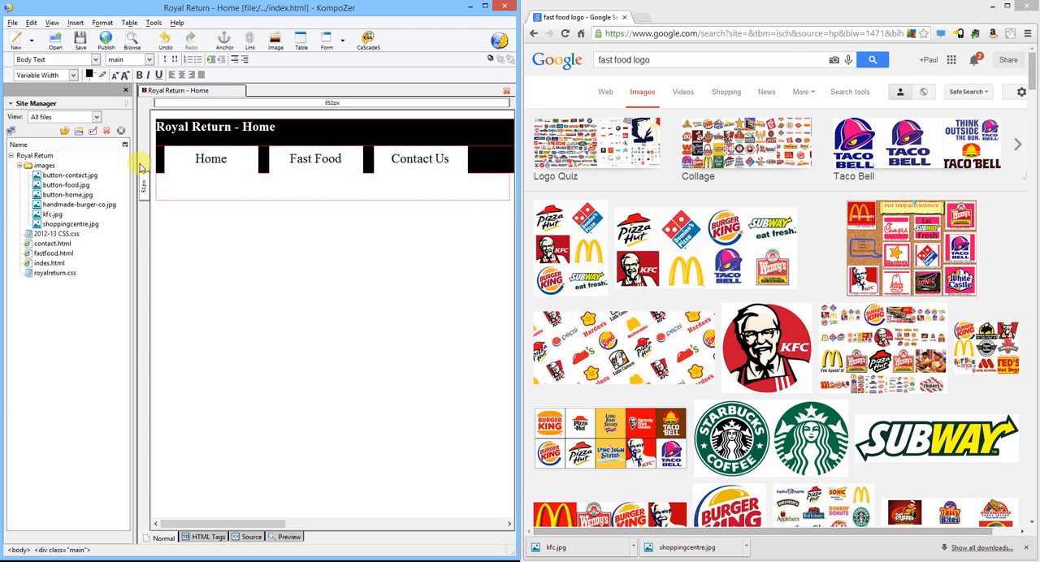
drag(54, 225, 165, 189)
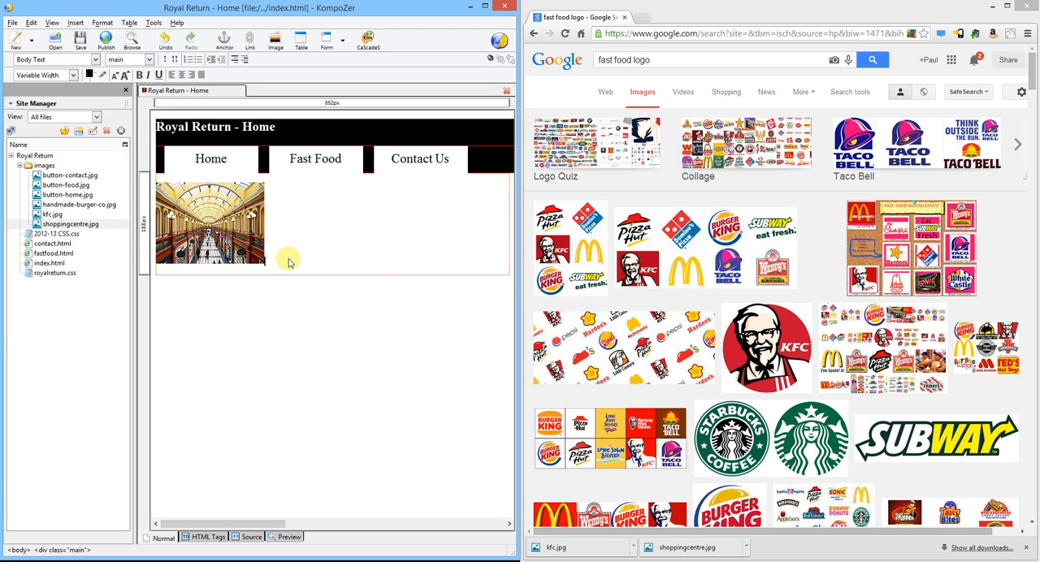
Add the text "Opening Times" below the shopping centre image, followed by blank lines
key(Return)
key(Return)
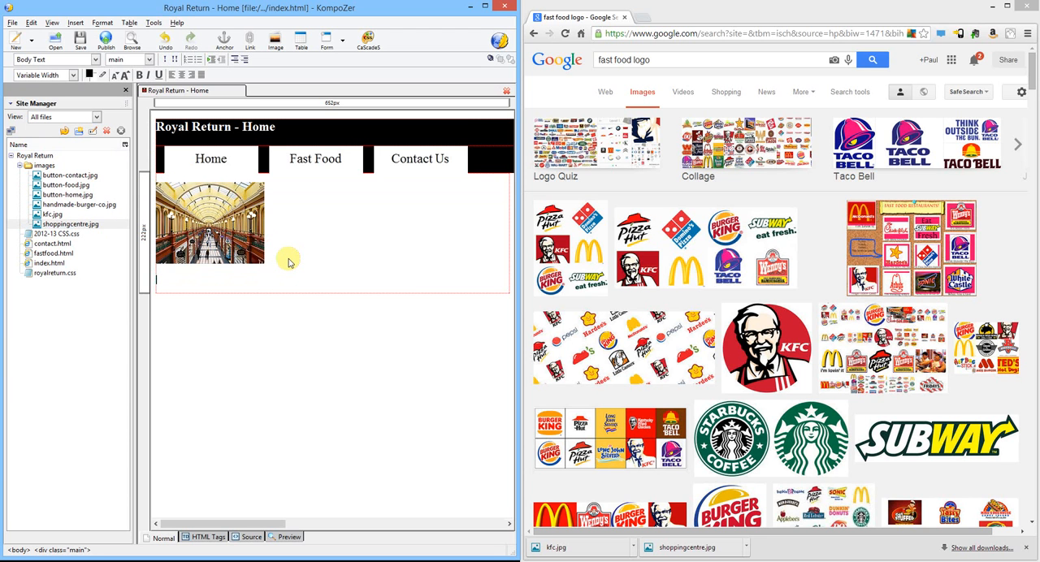
text(Opening Times)
key(Return)
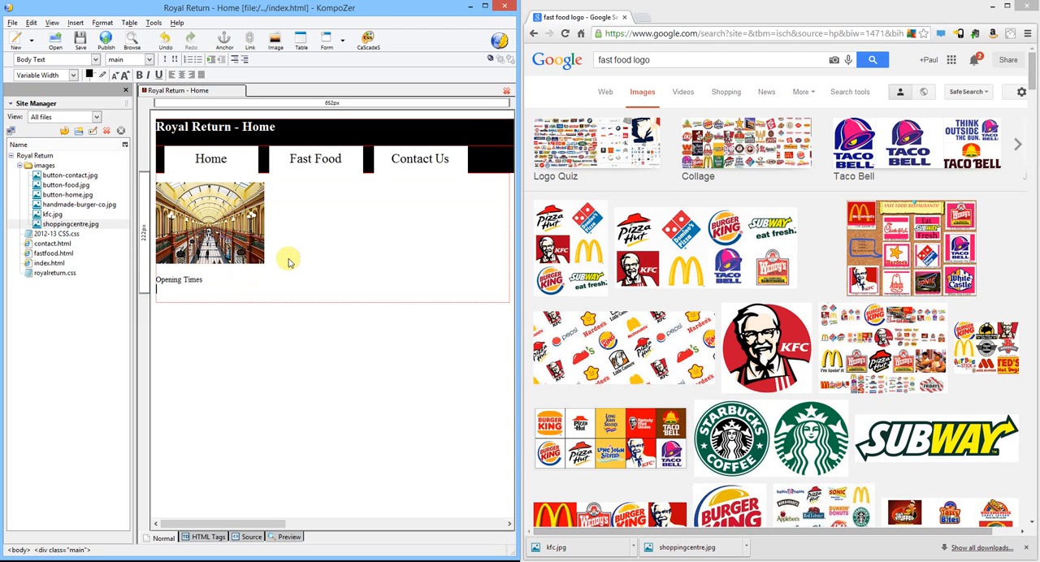
key(Return)
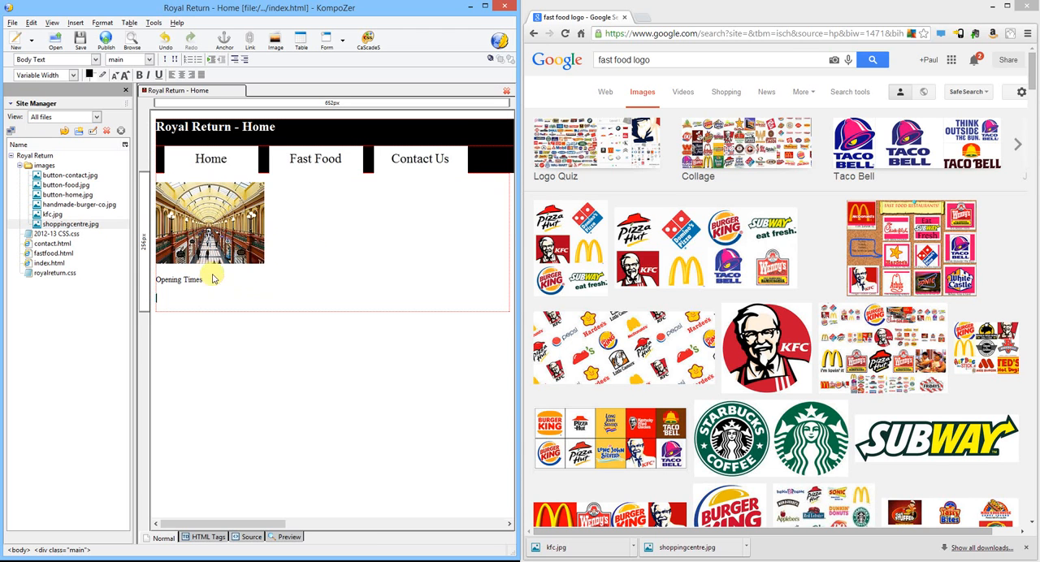
Format "Opening Times" as Heading 2 and add the line "Monday - Friday" beneath it
drag(212, 280, 154, 281)
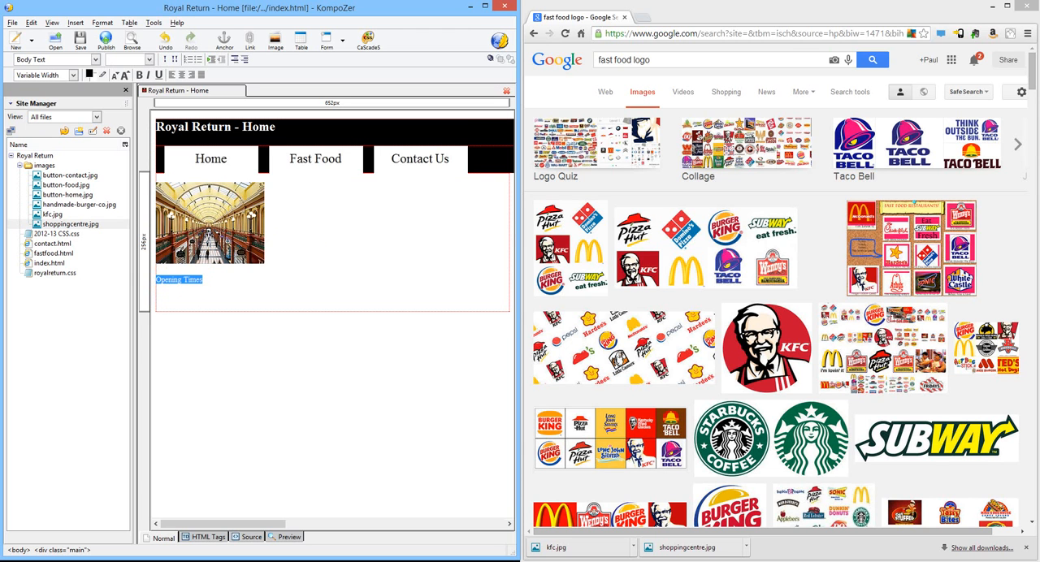
click(95, 59)
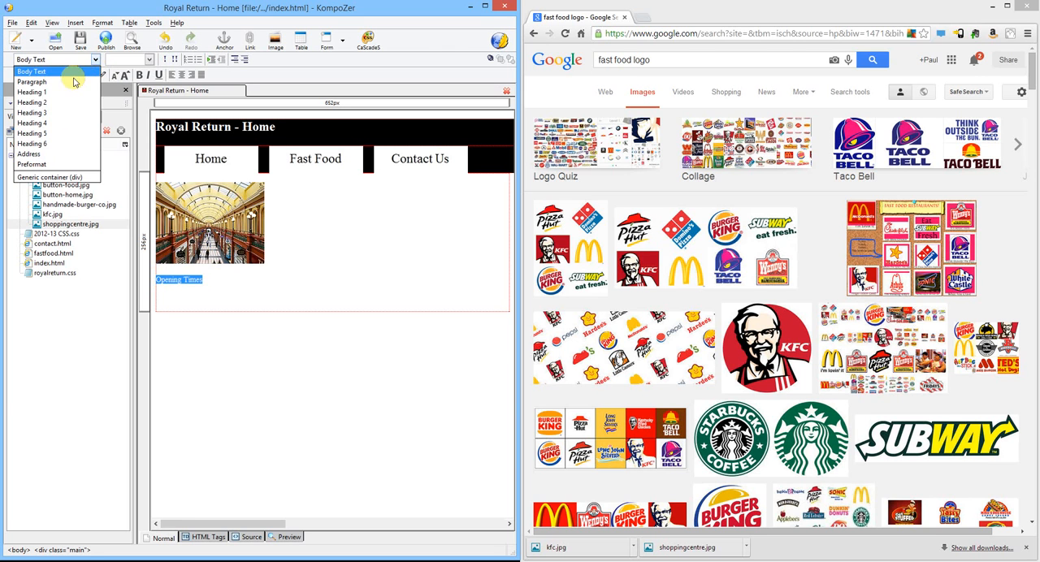
click(61, 103)
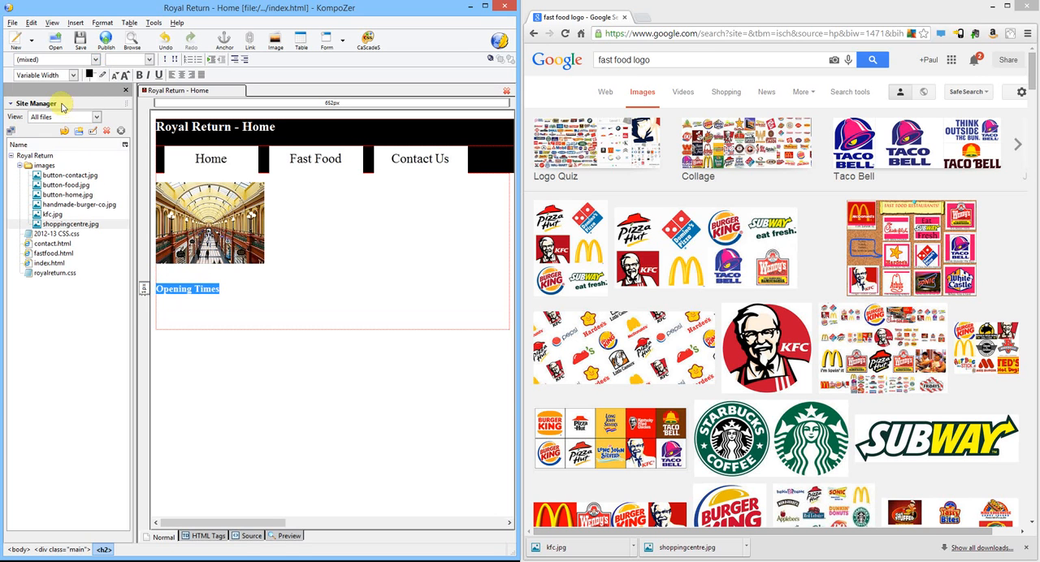
click(167, 305)
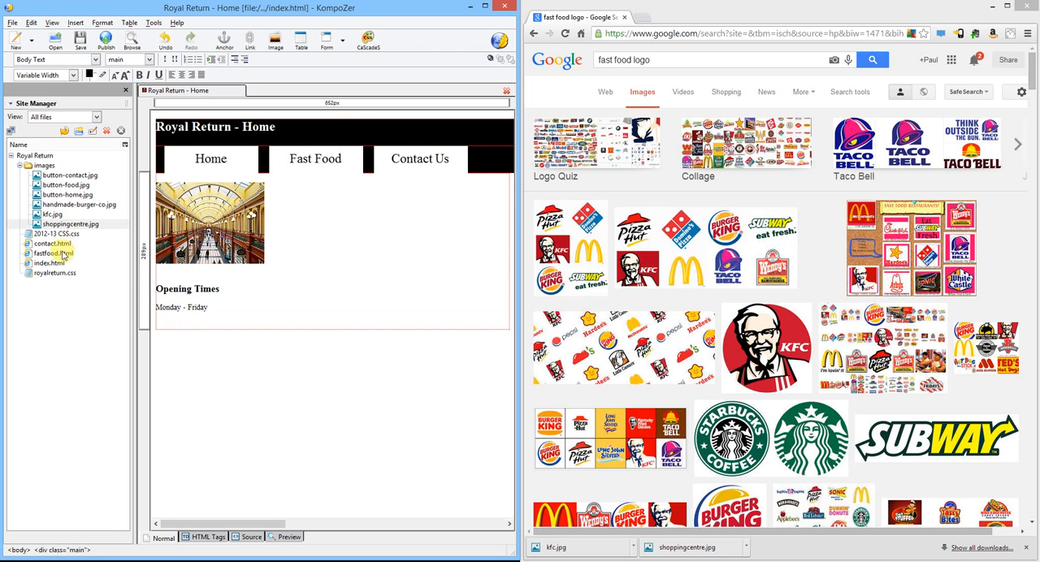
Open fastfood.html from the Royal Return site for editing
click(51, 257)
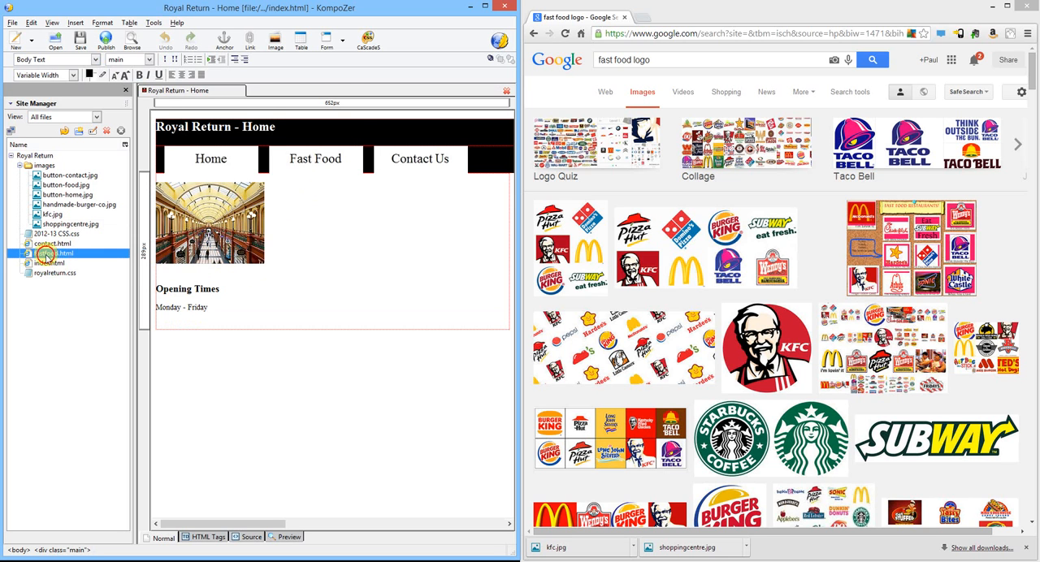
double_click(47, 255)
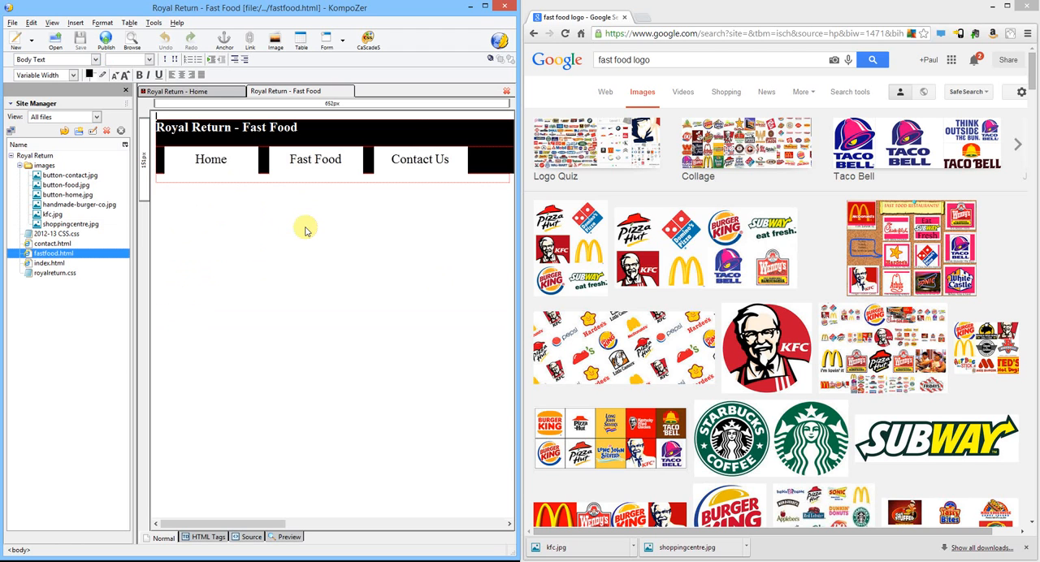
Try to insert a 4 x 2 table at the start of the Fast Food page, and undo it
click(128, 24)
mouse_move(162, 36)
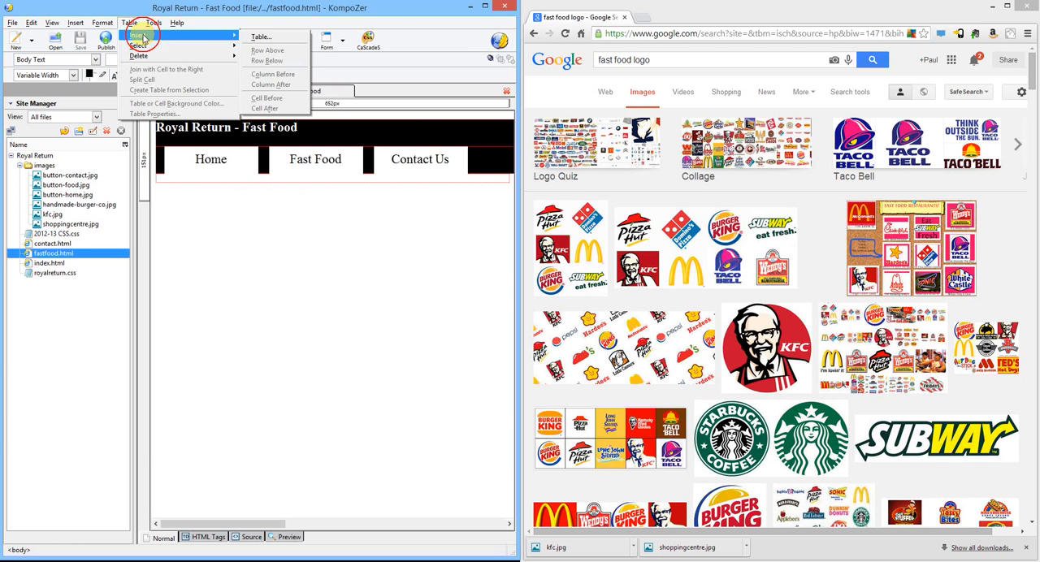
click(266, 41)
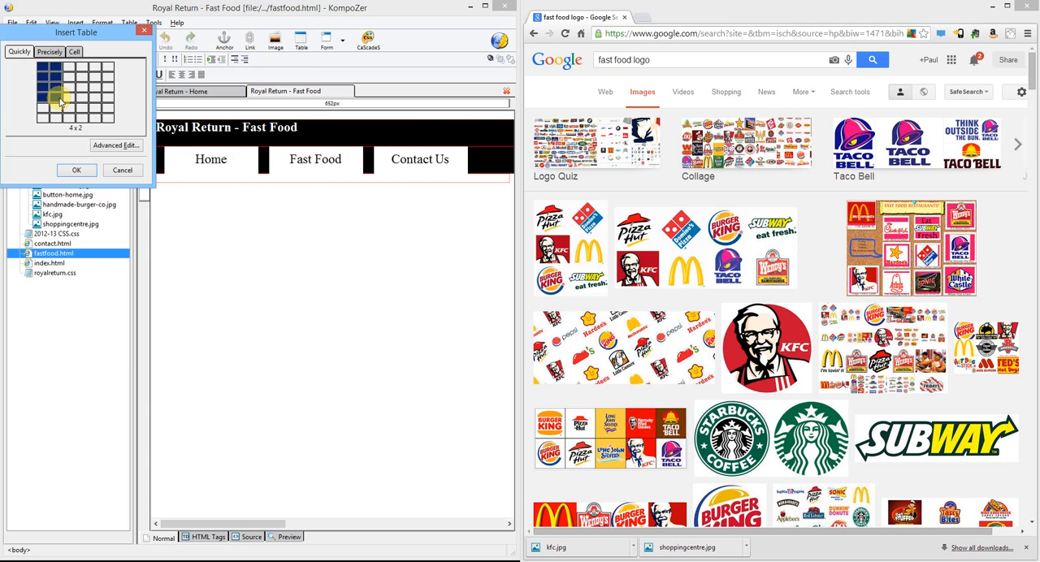
click(56, 100)
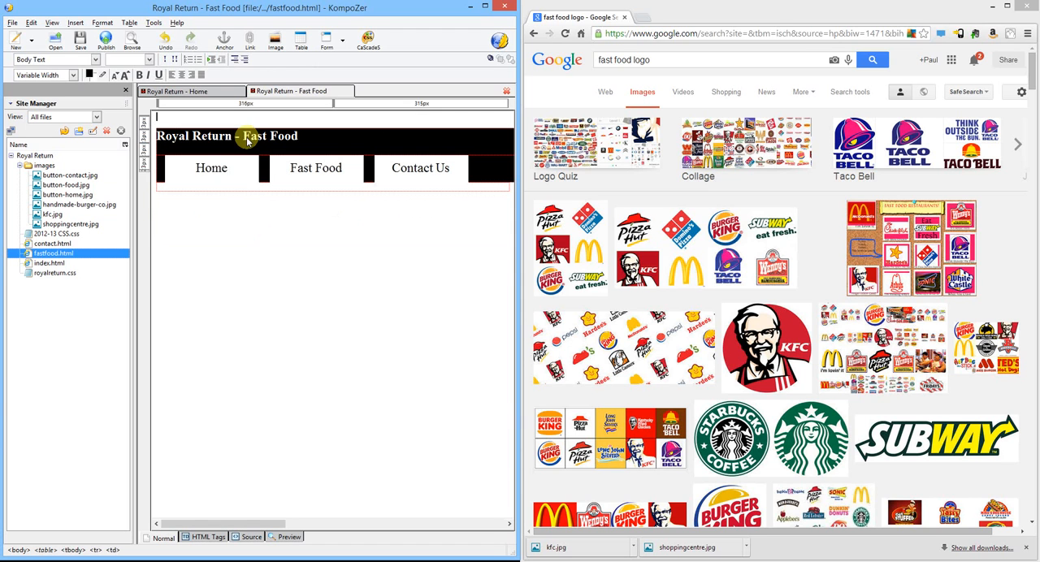
key(ctrl+z)
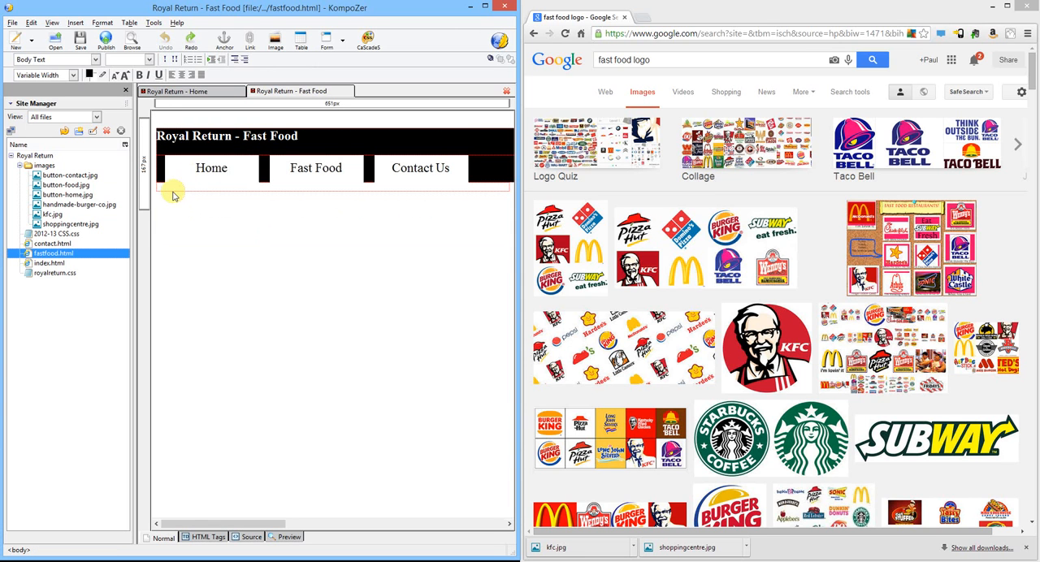
Add blank lines in the main area below the navigation buttons of the Fast Food page
click(170, 191)
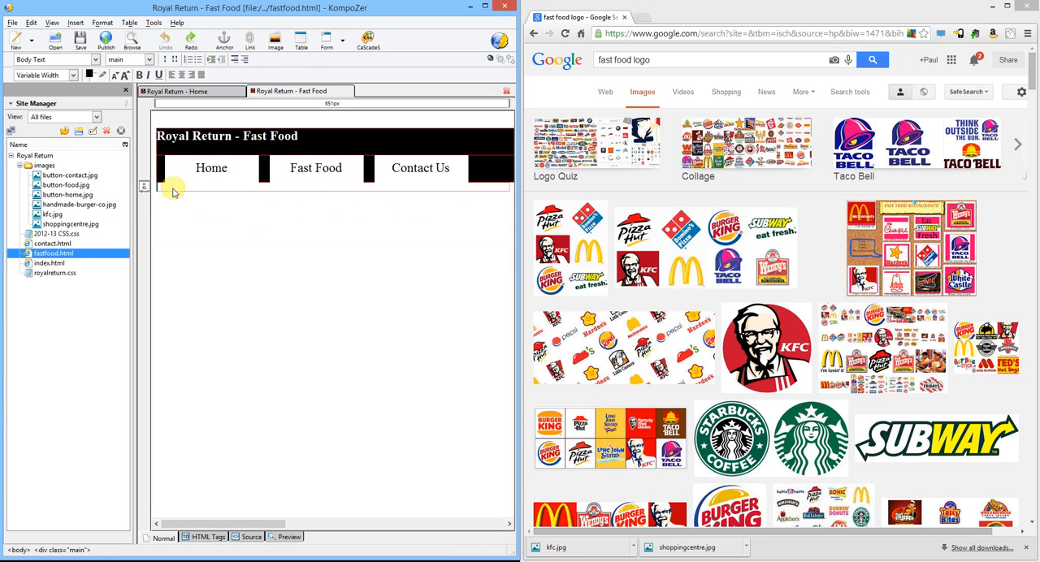
click(160, 132)
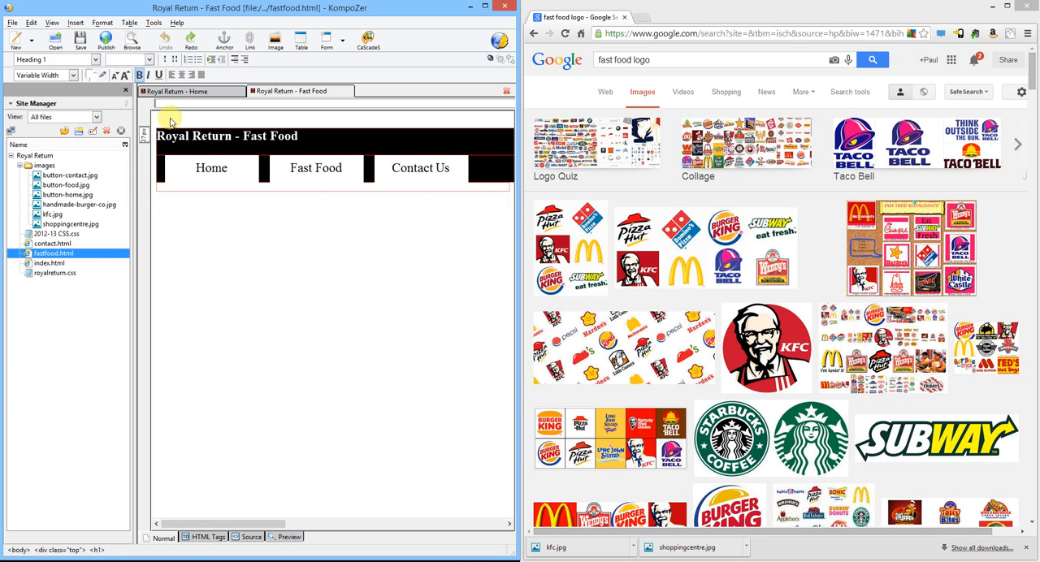
click(161, 186)
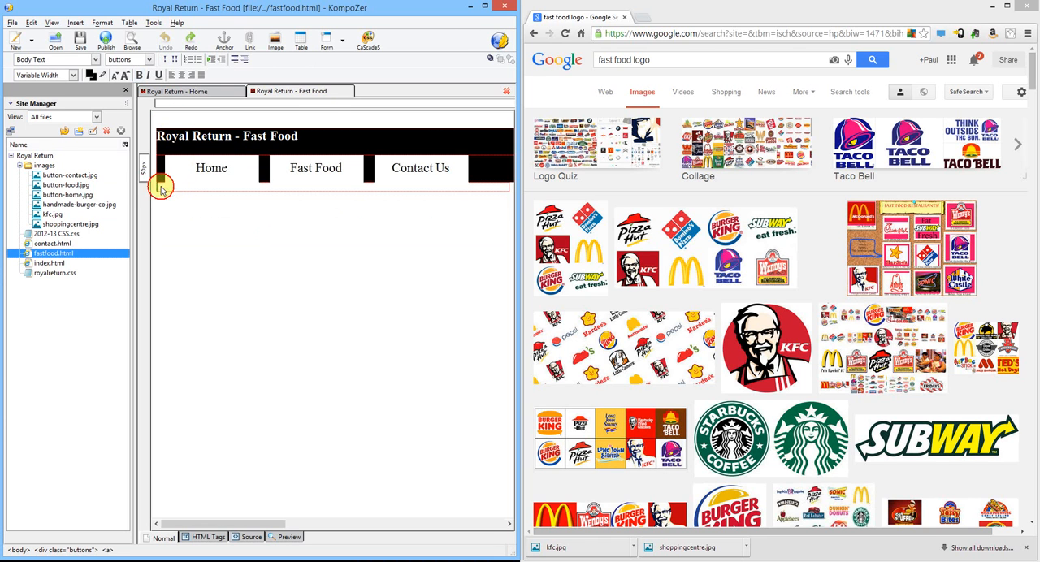
click(199, 214)
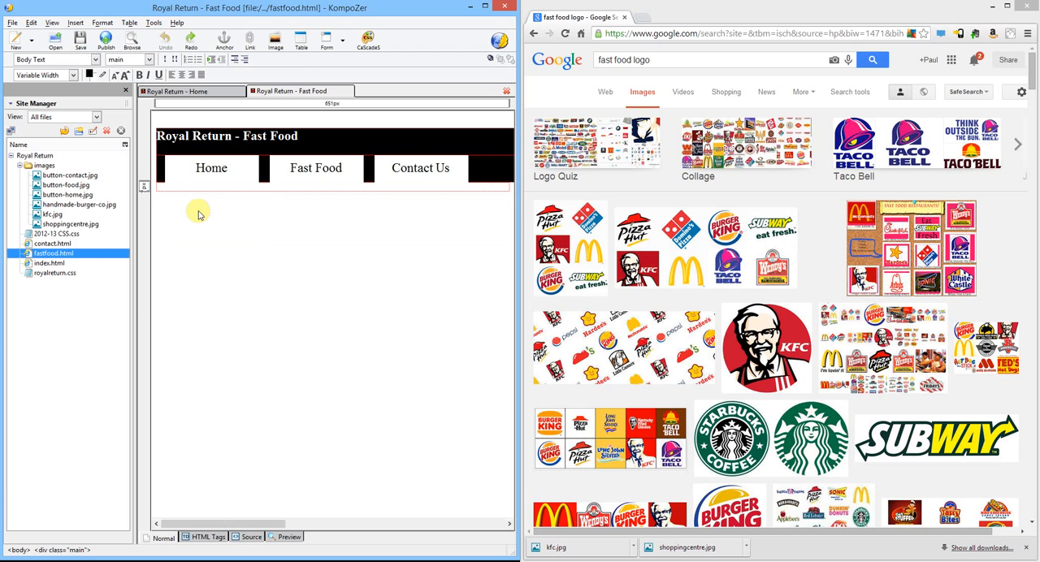
key(Return)
key(Return)
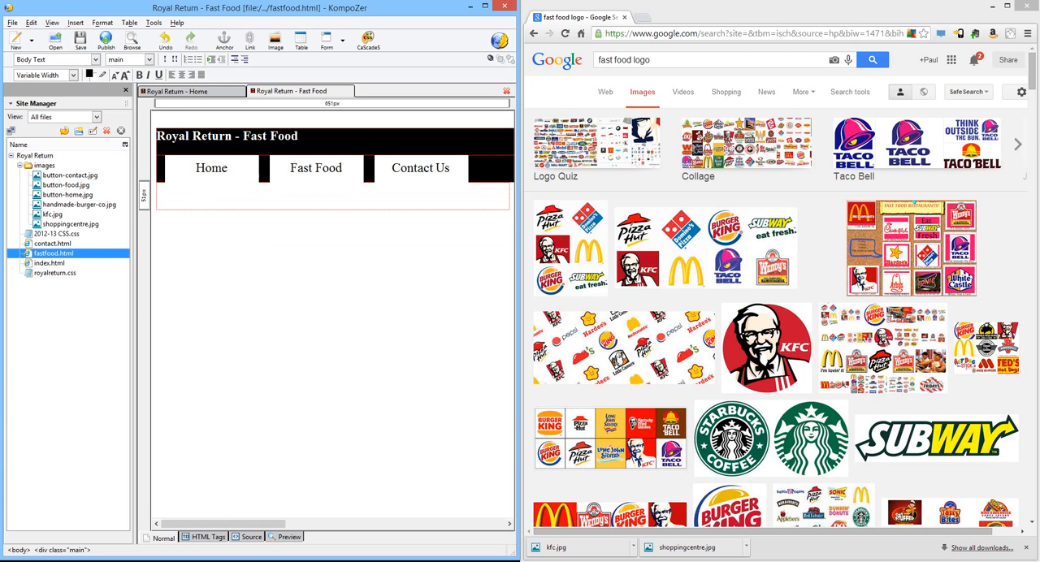
Insert a table with 4 rows and 2 columns in the main area of the Fast Food page
click(75, 23)
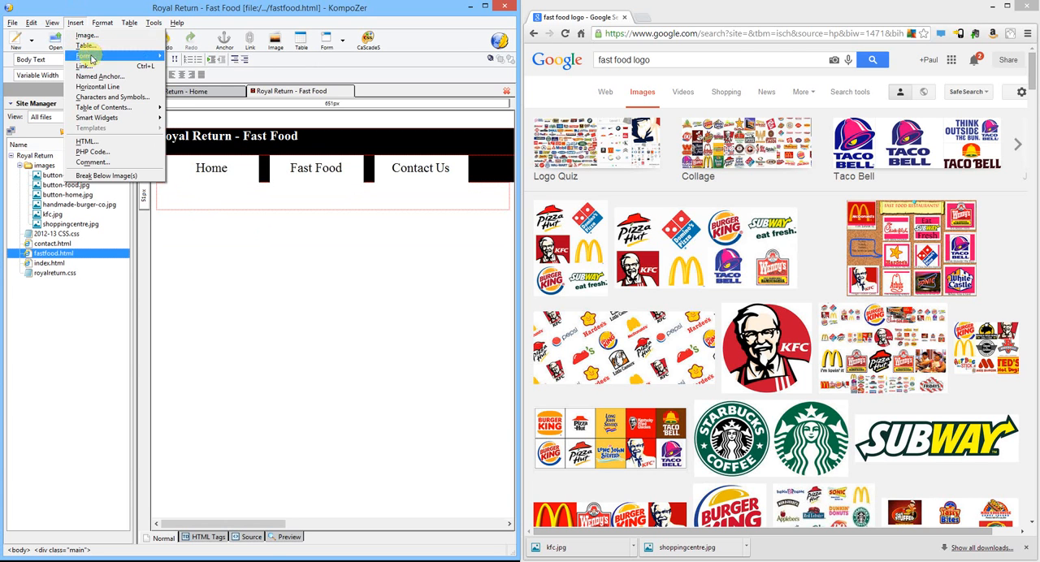
click(82, 57)
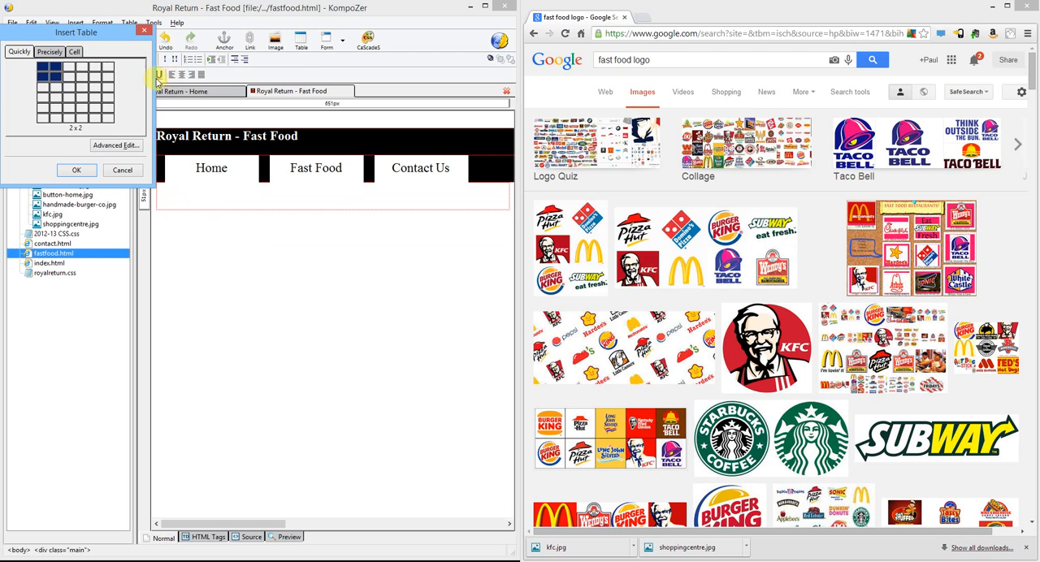
click(55, 99)
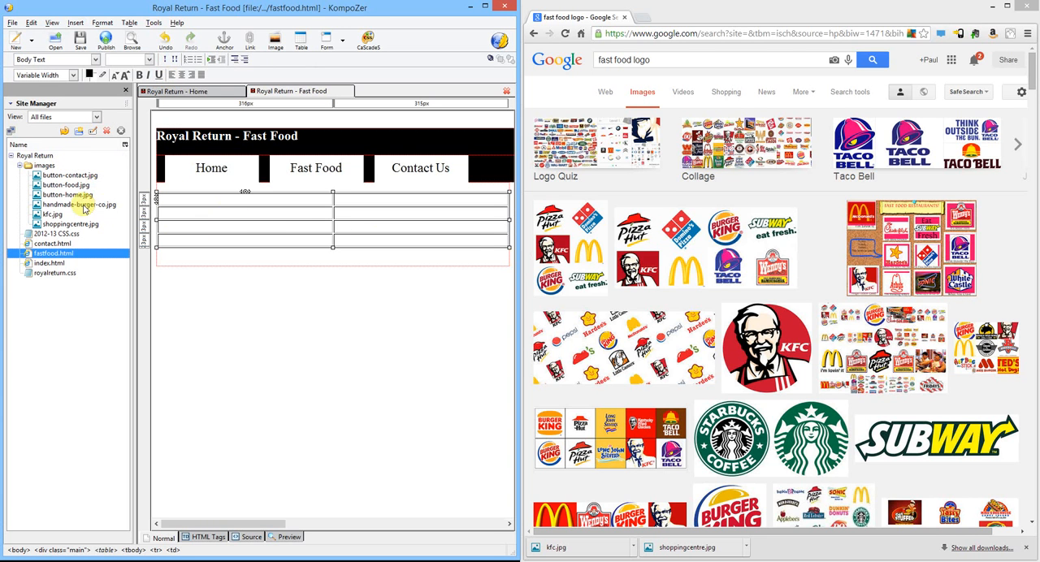
Place kfc.jpg in the table's first cell and enter "KFC" with "Short description" beneath it in the adjacent cell
drag(55, 215, 192, 203)
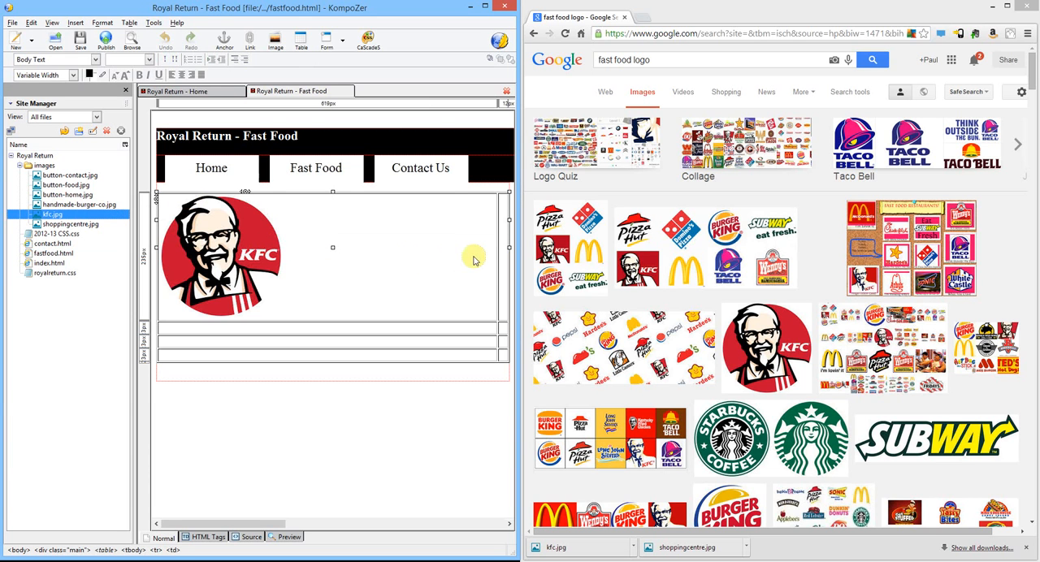
click(503, 235)
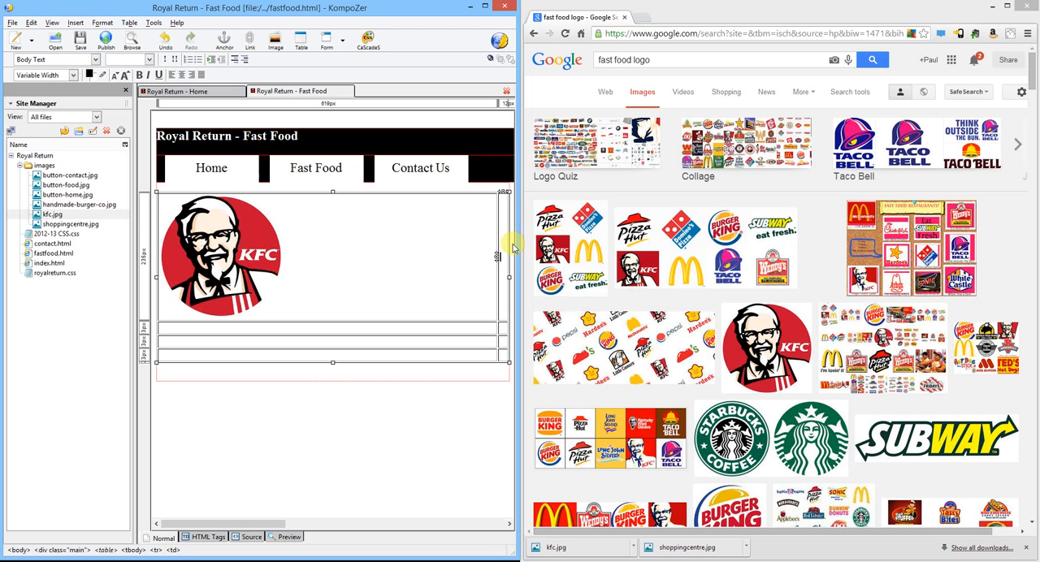
text(KFC )
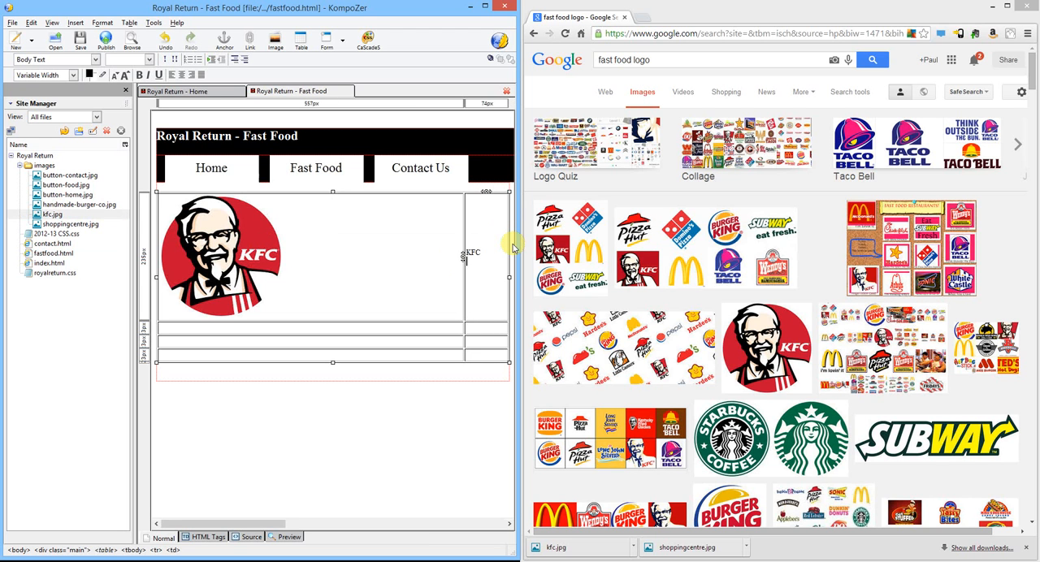
text(Short)
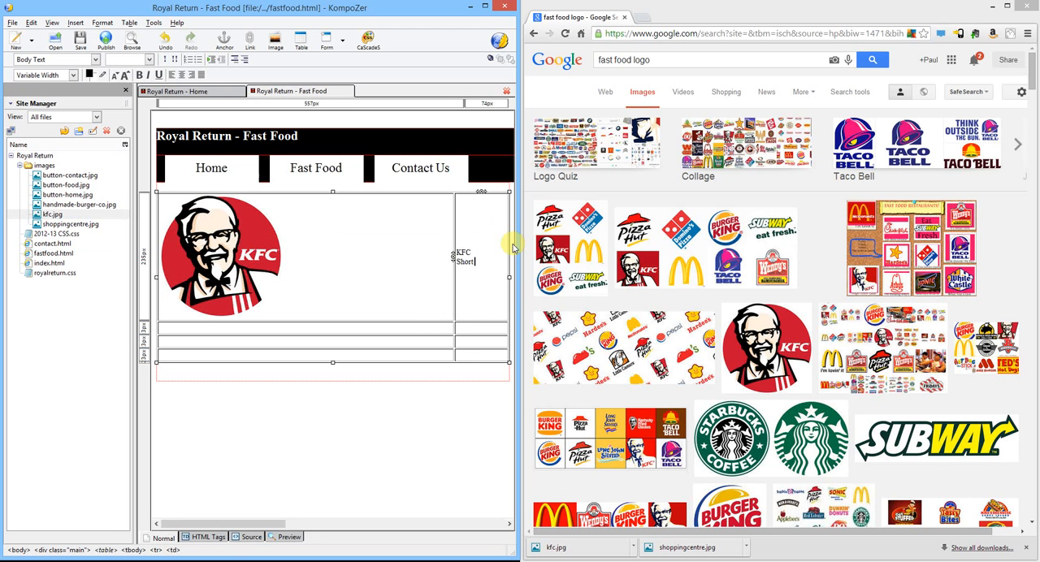
text( description)
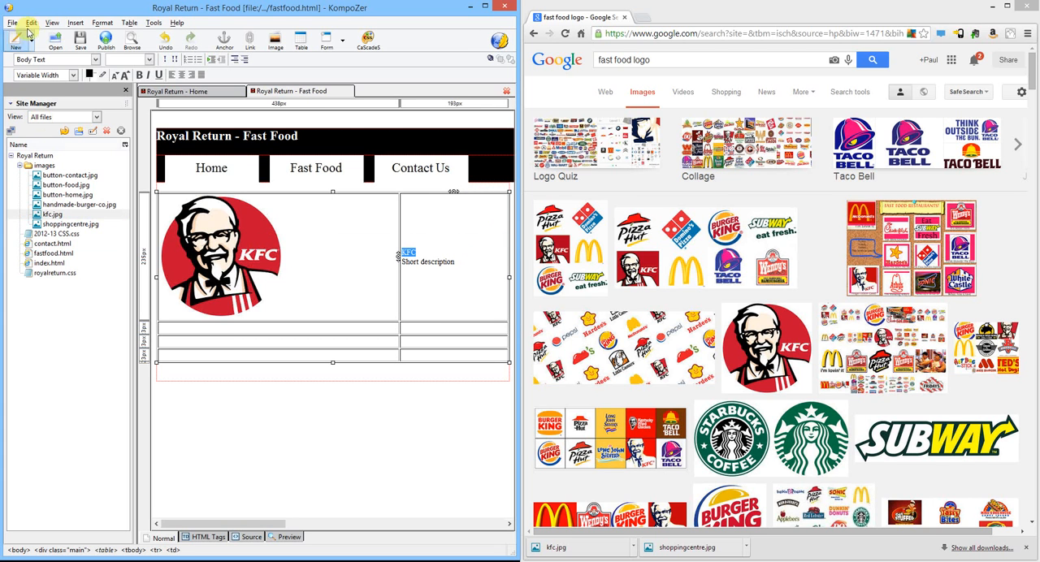
Format the "KFC" text in the table's first row as Heading 2
click(96, 60)
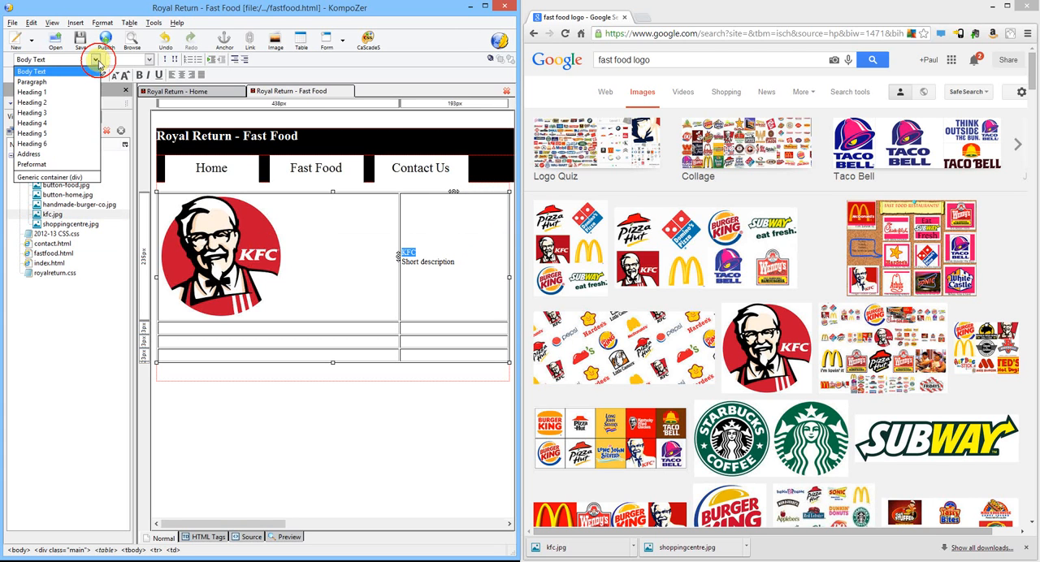
click(70, 102)
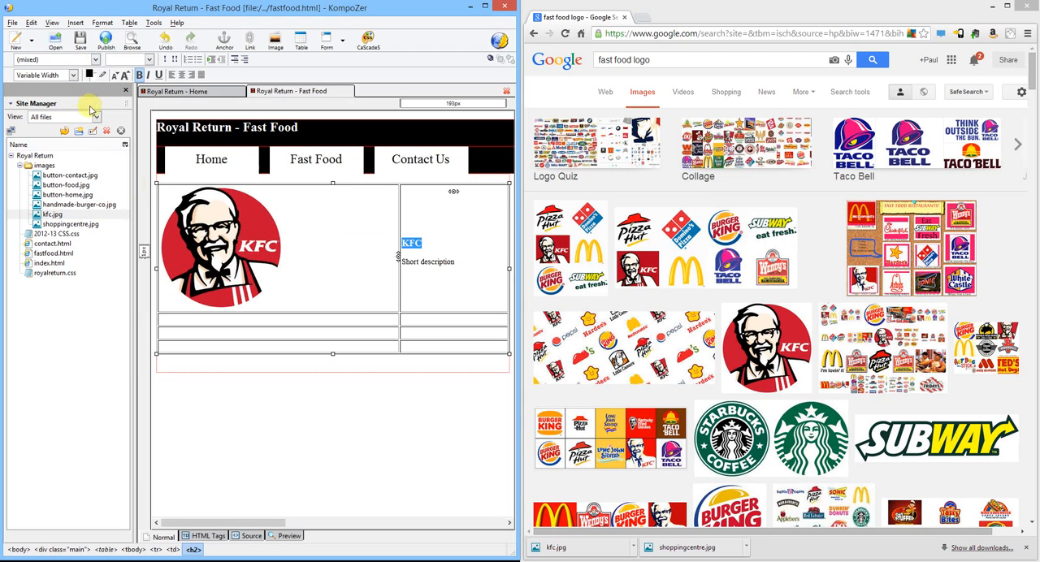
click(236, 318)
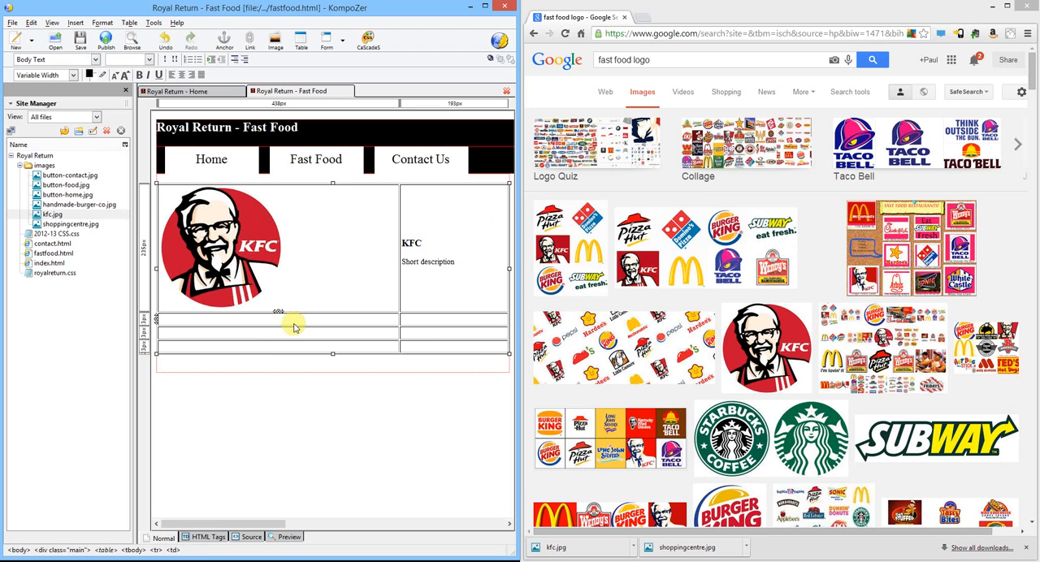
Open contact.html for editing and add a blank line in the main area below its navigation buttons
double_click(65, 244)
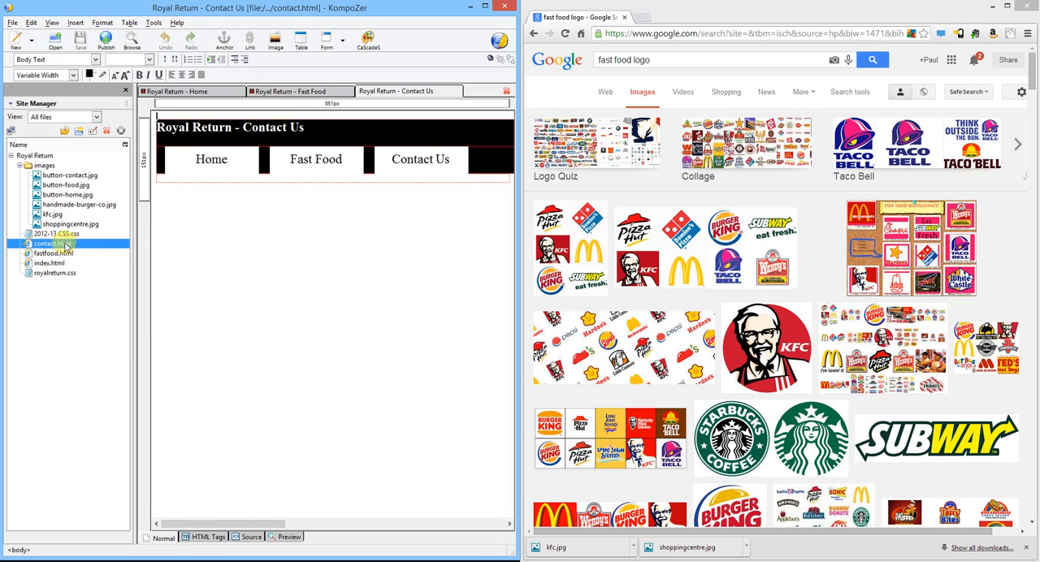
click(182, 187)
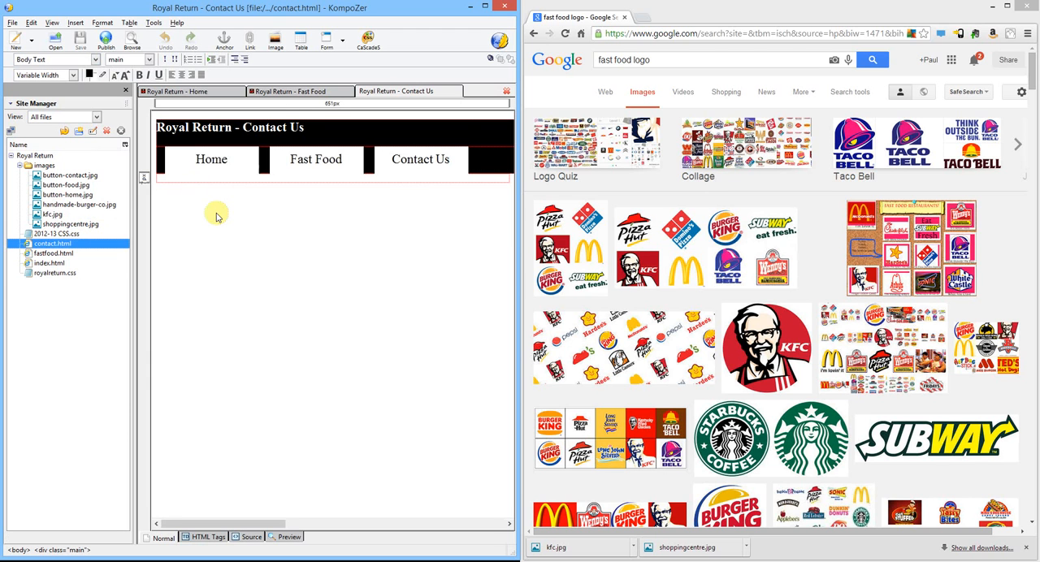
key(Return)
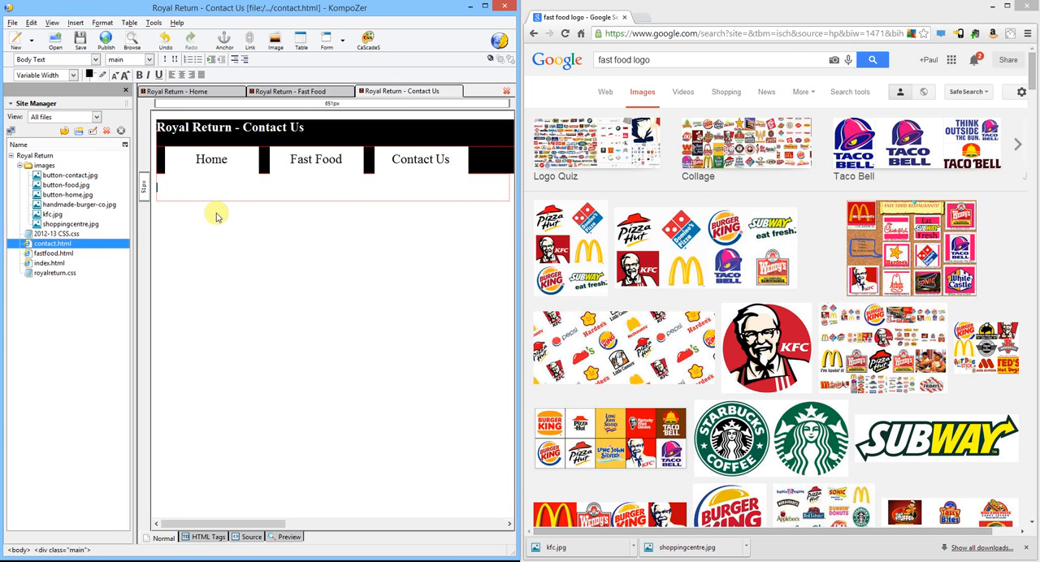